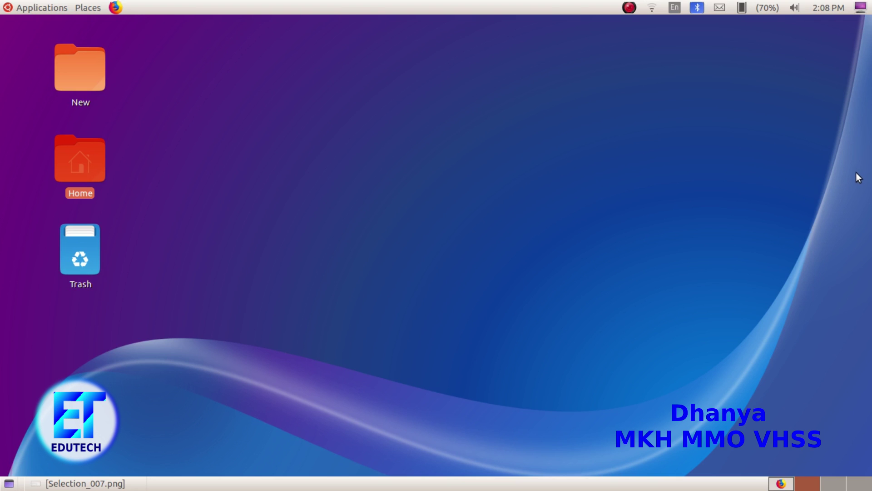
Restore the minimized Selection_007.png task image from the taskbar.
click(82, 483)
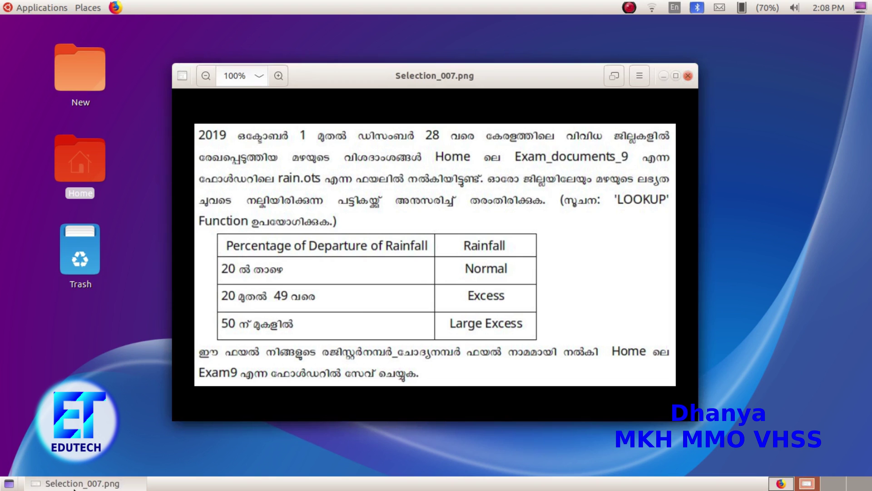
Maximize the task image viewer, zoom it to 128%, and bring up the Places list.
double_click(443, 72)
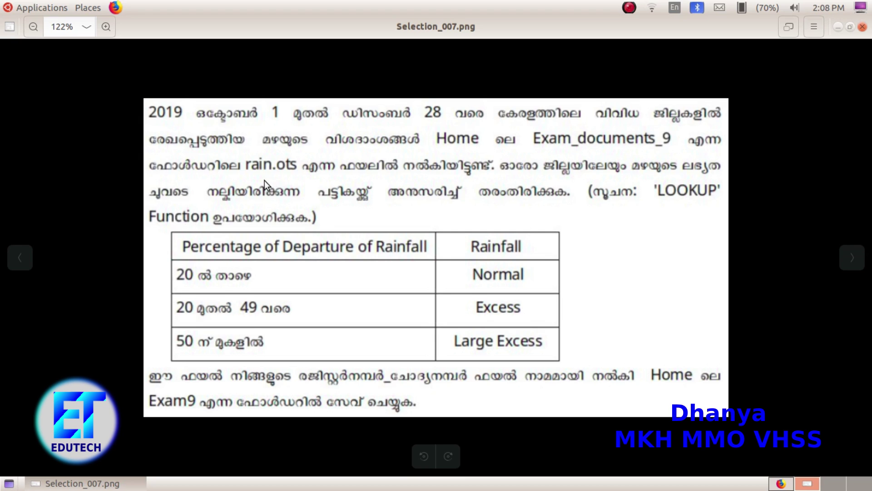
scroll(264, 180, up, 1)
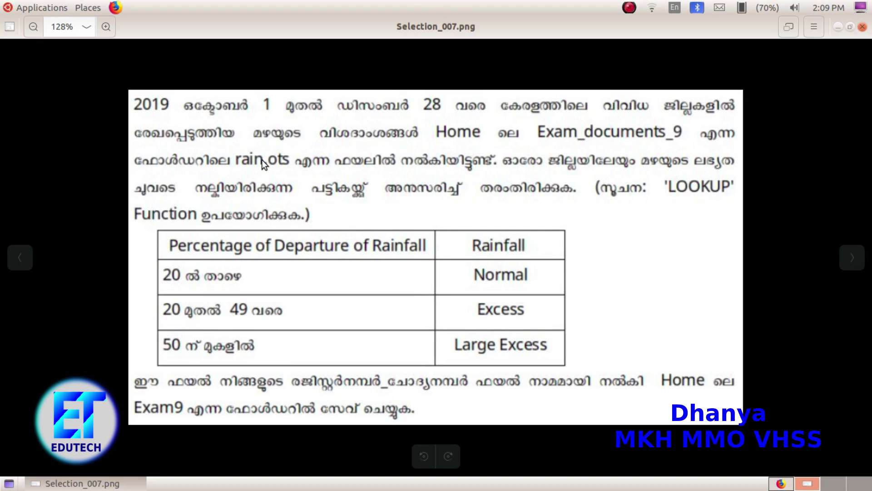
click(82, 8)
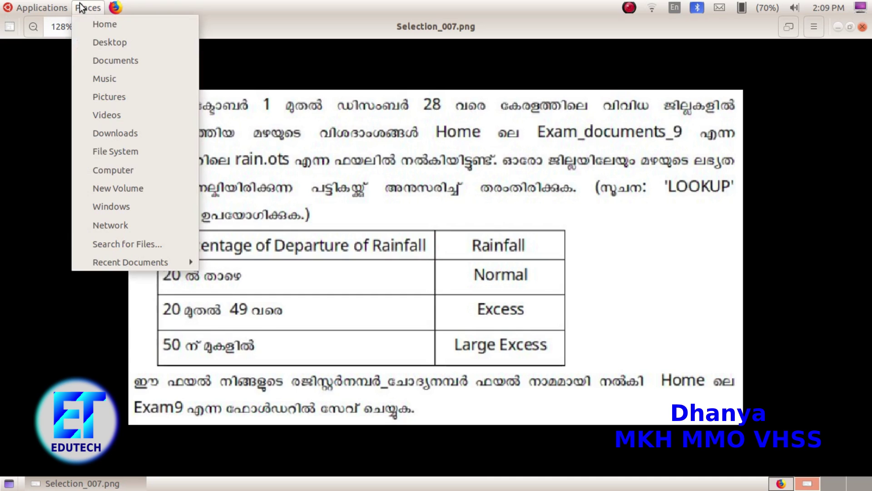
Open rain.ots from Home > Exam_documents_9 as a new Calc spreadsheet.
click(78, 28)
double_click(505, 310)
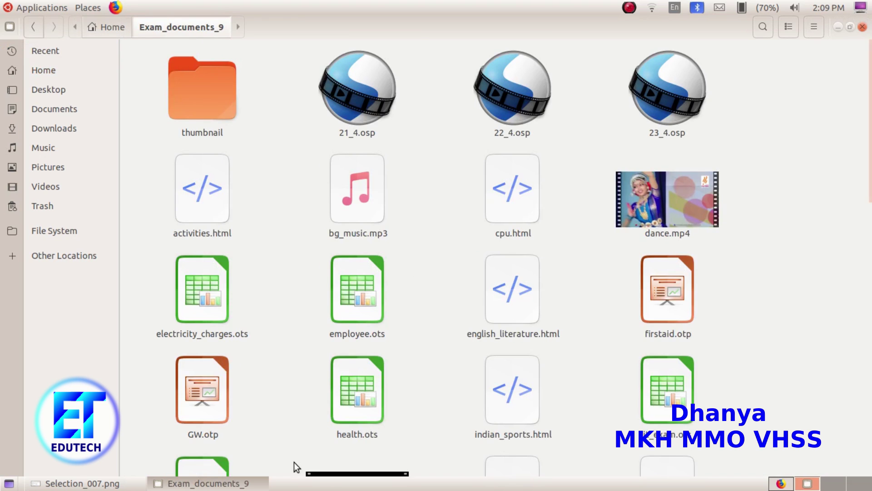
click(66, 486)
click(203, 483)
scroll(447, 386, down, 3)
scroll(446, 388, down, 10)
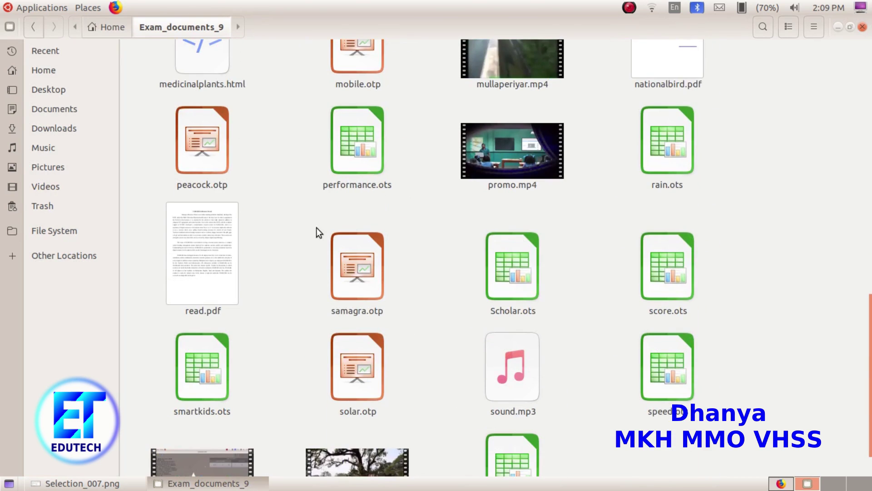
double_click(669, 173)
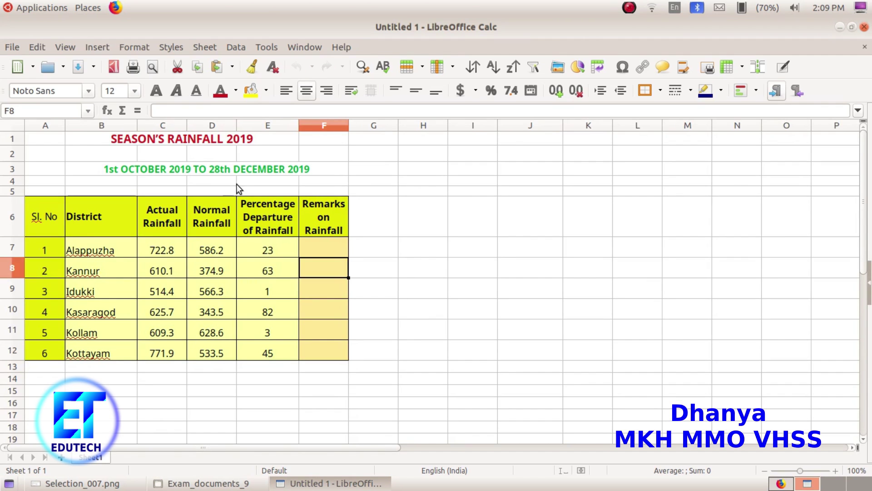
click(75, 483)
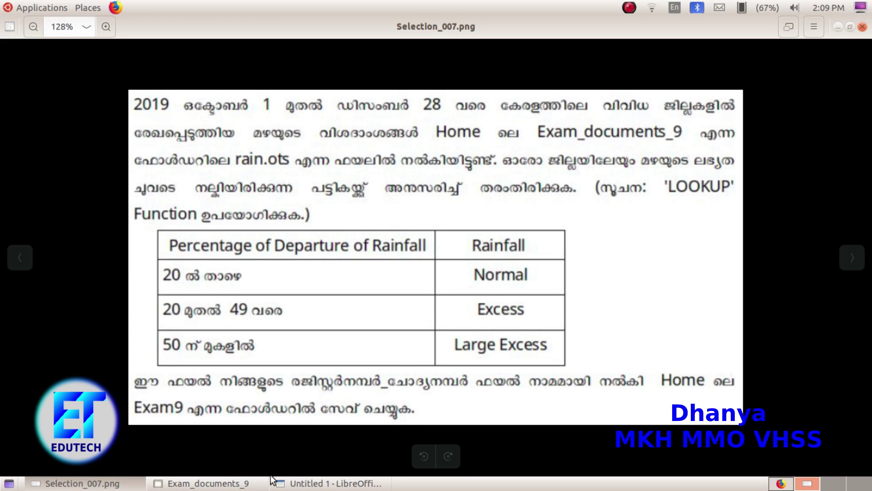
click(309, 484)
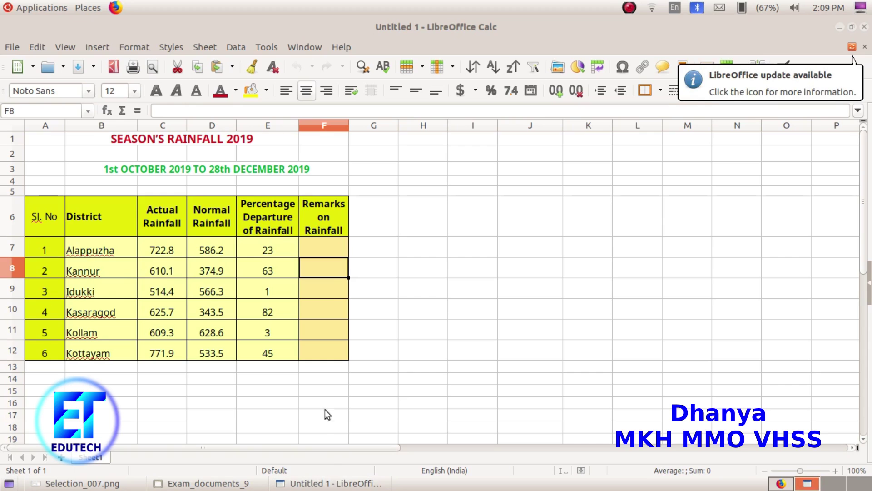
click(428, 337)
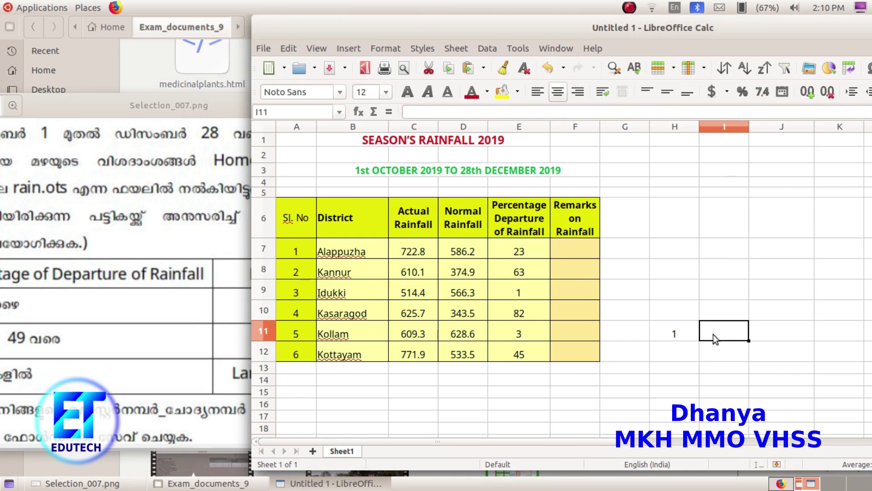
Enter Normal, 20, Excess and 50 into the helper table cells in H11:I13.
text(Normal)
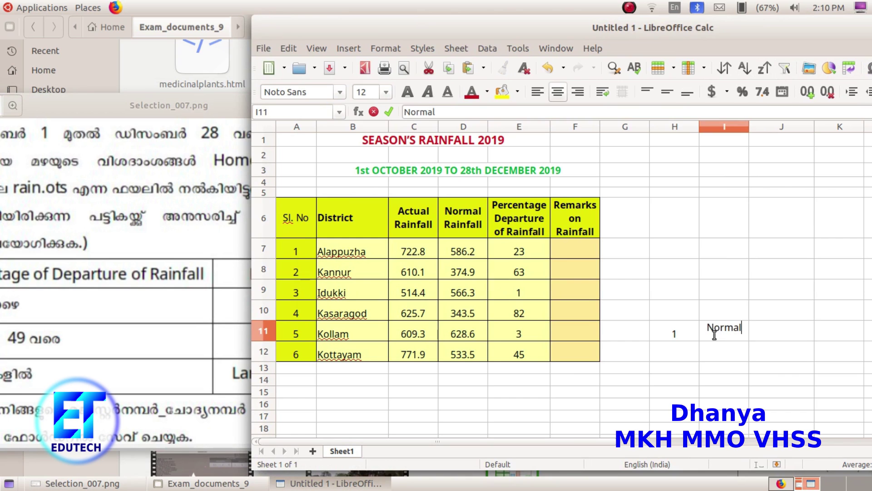
click(680, 350)
text(20)
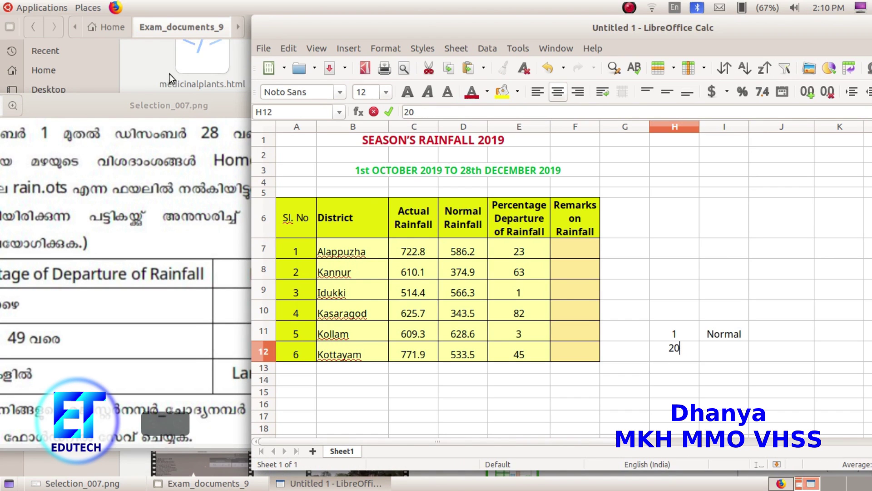
drag(153, 108, 91, 101)
click(724, 348)
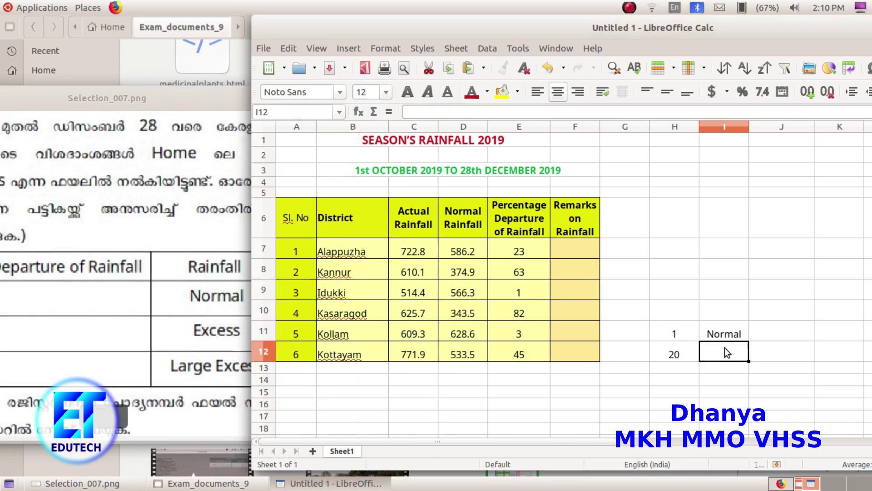
text(Excess)
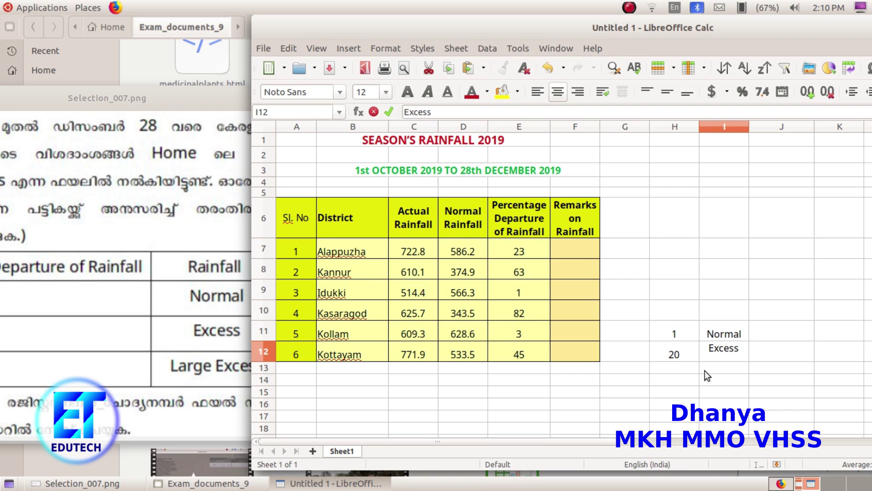
click(672, 369)
mouse_move(113, 101)
mouse_down()
mouse_move(232, 104)
mouse_move(105, 91)
mouse_up()
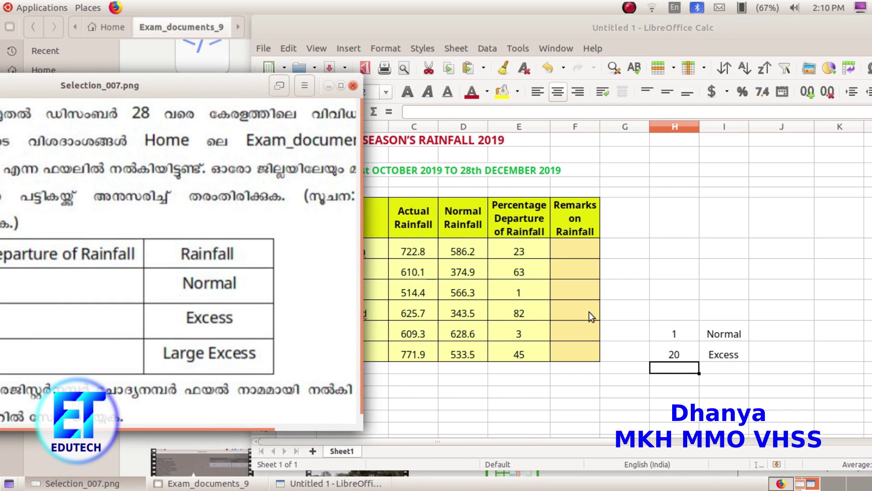
click(675, 368)
text(50)
click(722, 355)
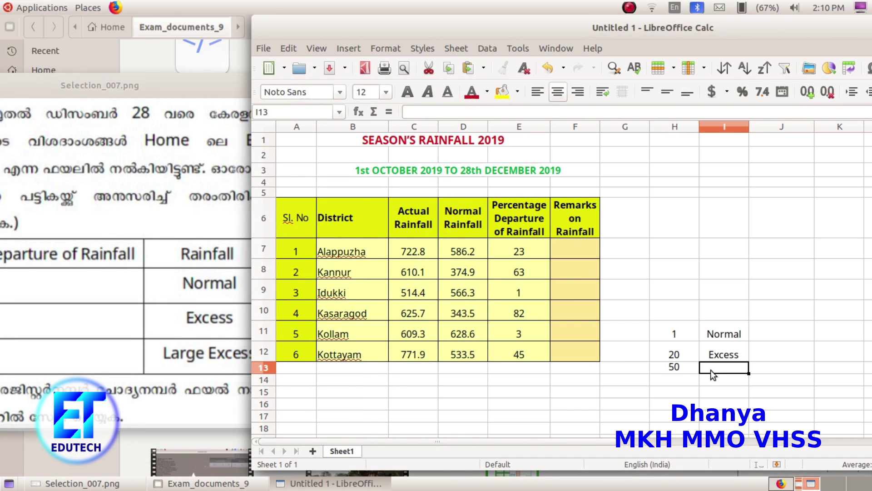
Copy the Excess label, widen column I to fit Large Excess, and select the thresholds.
key(ctrl+c)
click(723, 368)
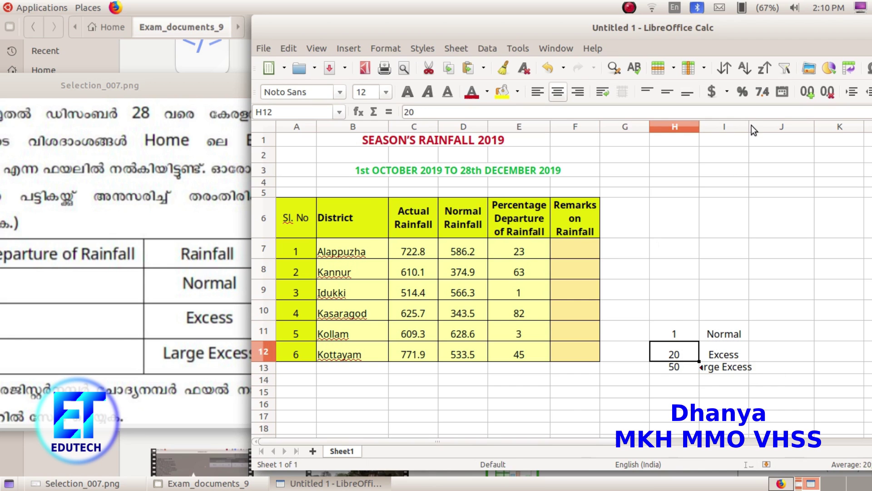
drag(749, 126, 776, 126)
click(694, 418)
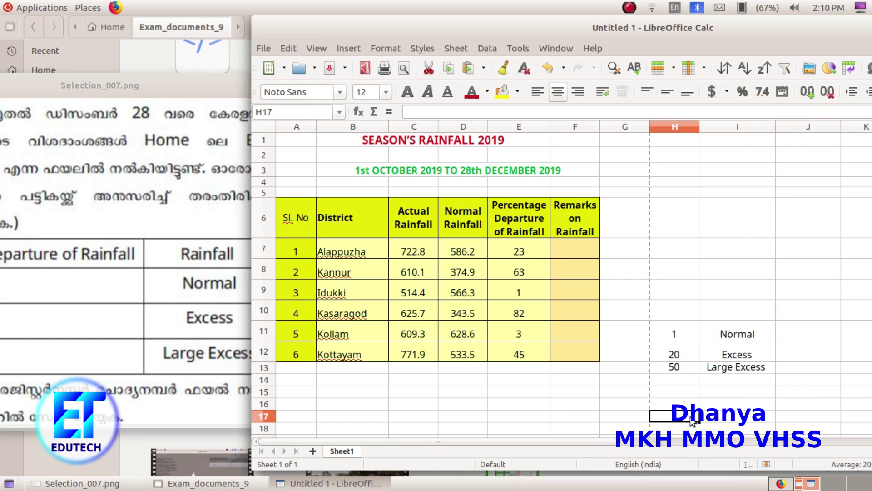
click(733, 386)
drag(678, 327, 728, 368)
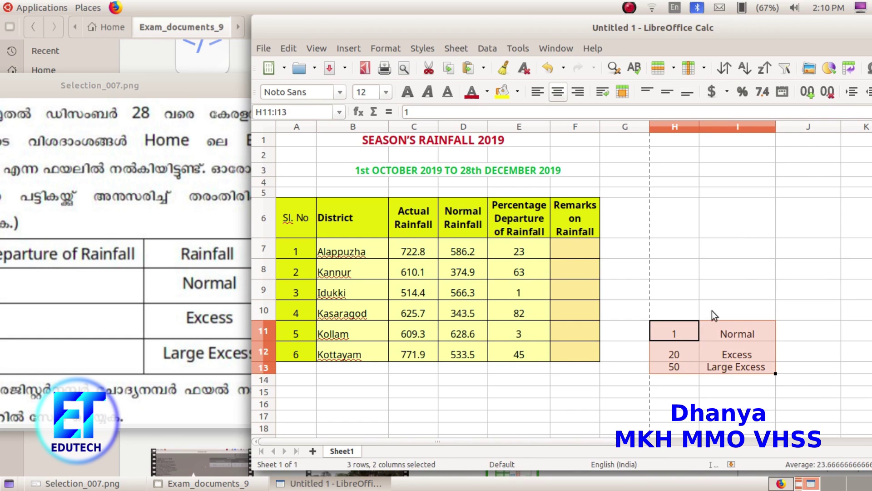
Define H11:I13 as a database range named 'a', then select cell F7.
click(741, 377)
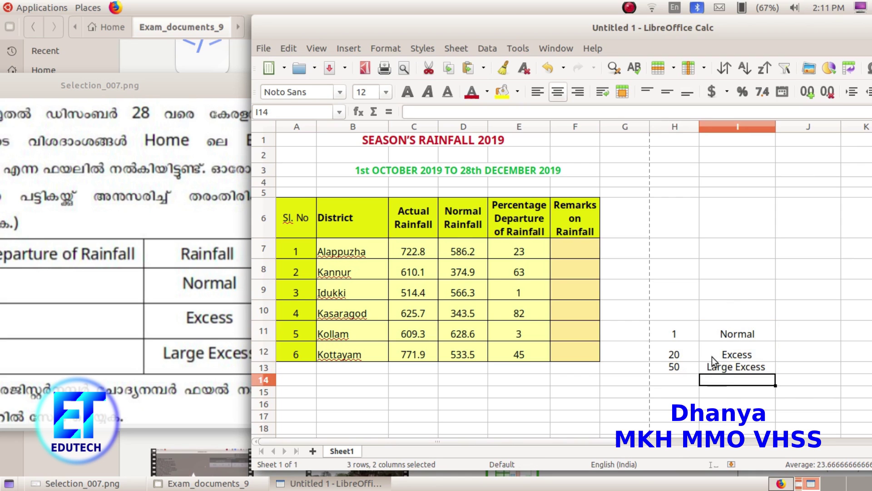
drag(682, 327, 749, 365)
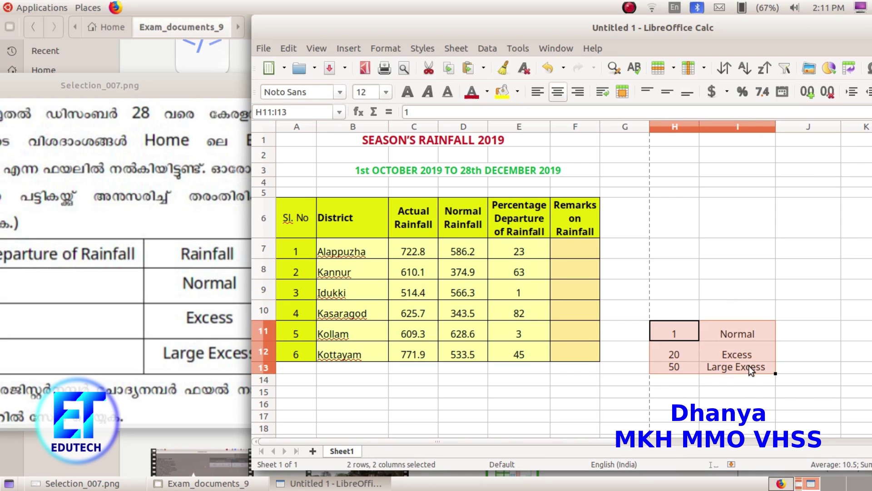
click(737, 392)
click(668, 331)
drag(679, 331, 719, 373)
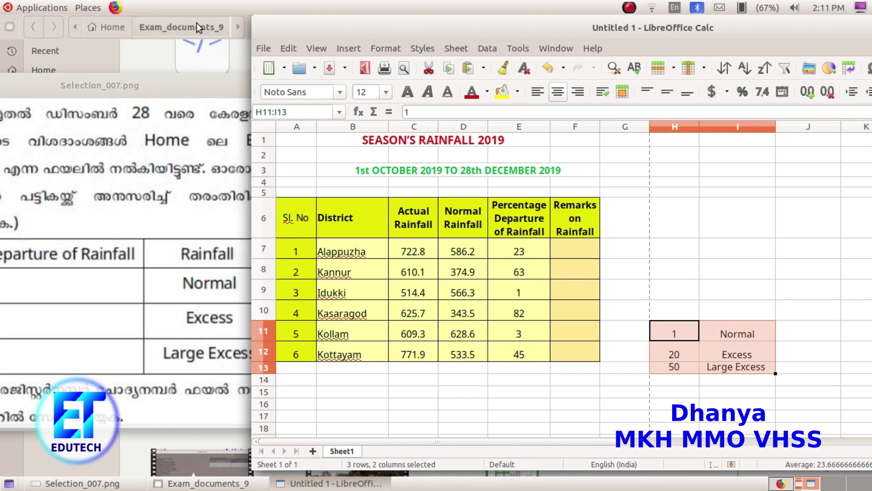
click(485, 49)
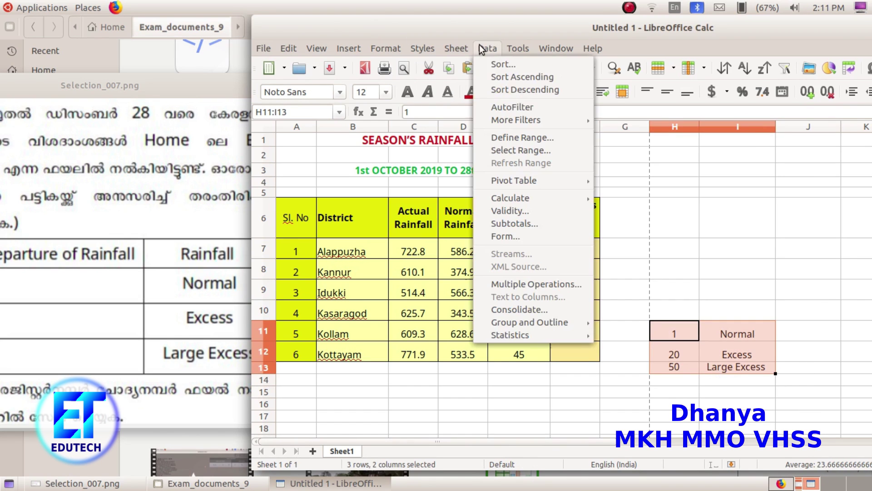
click(506, 136)
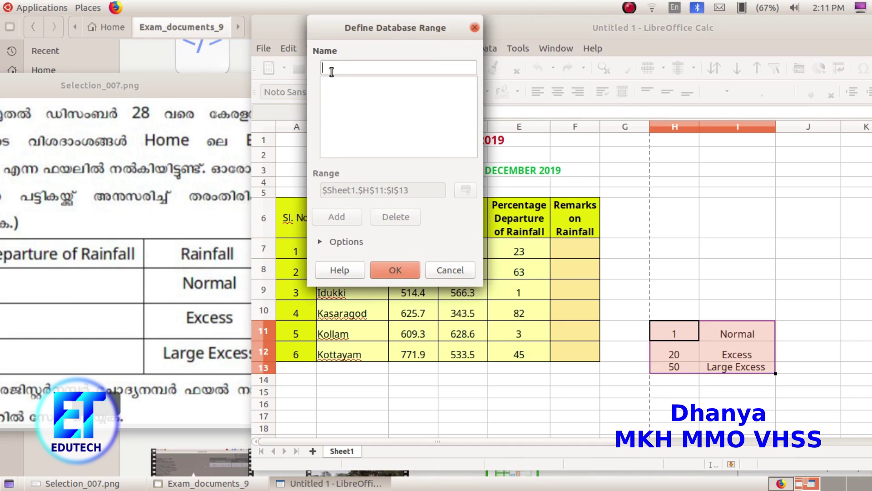
text(a)
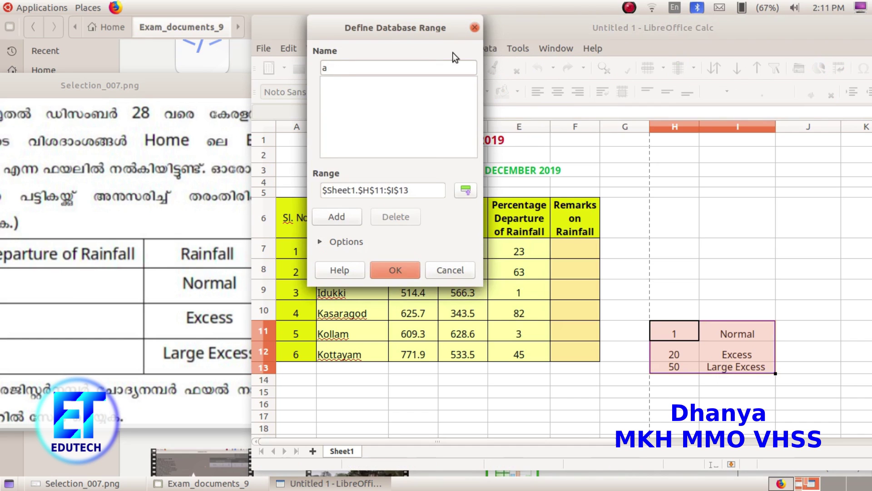
click(344, 221)
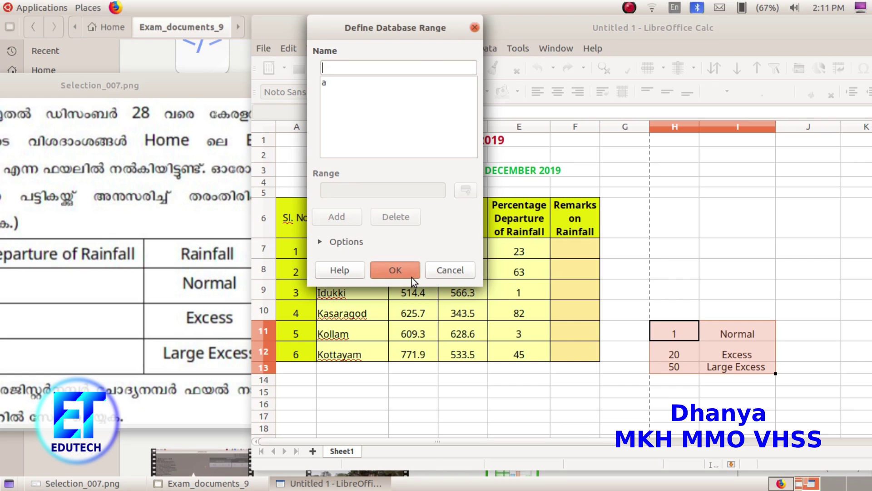
click(412, 276)
click(590, 390)
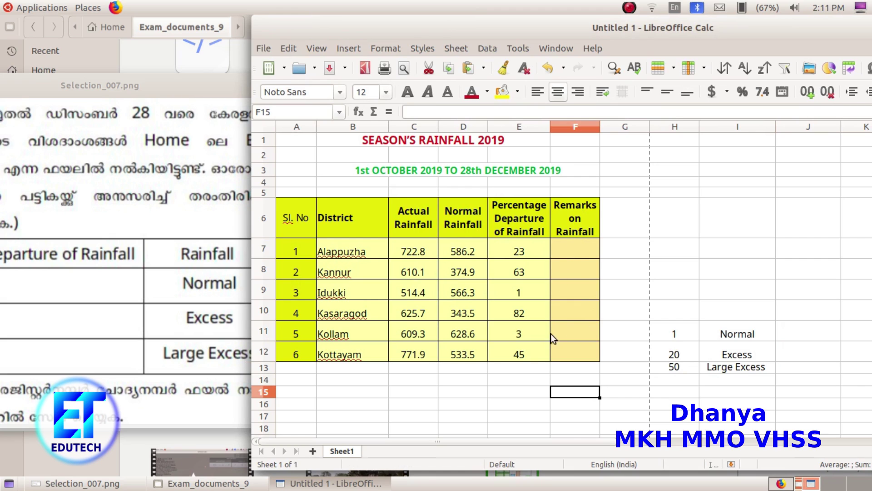
click(590, 253)
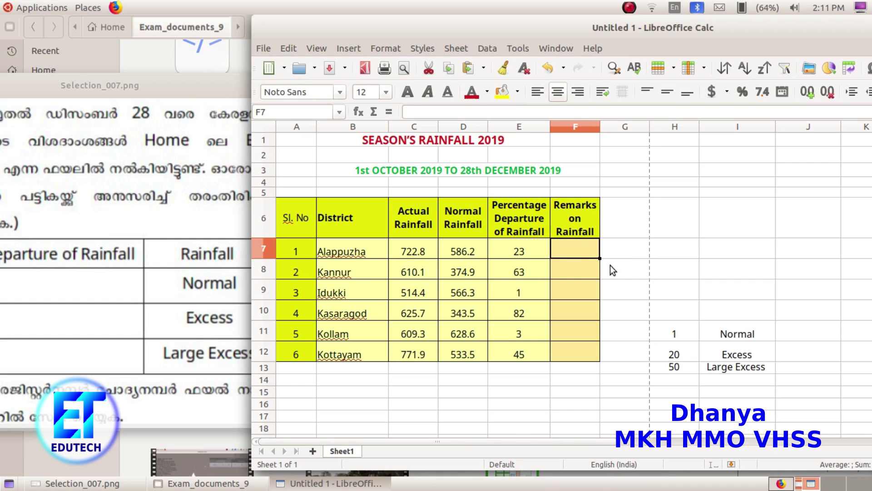
Insert the LOOKUP function into F7 through the Function Wizard.
click(358, 115)
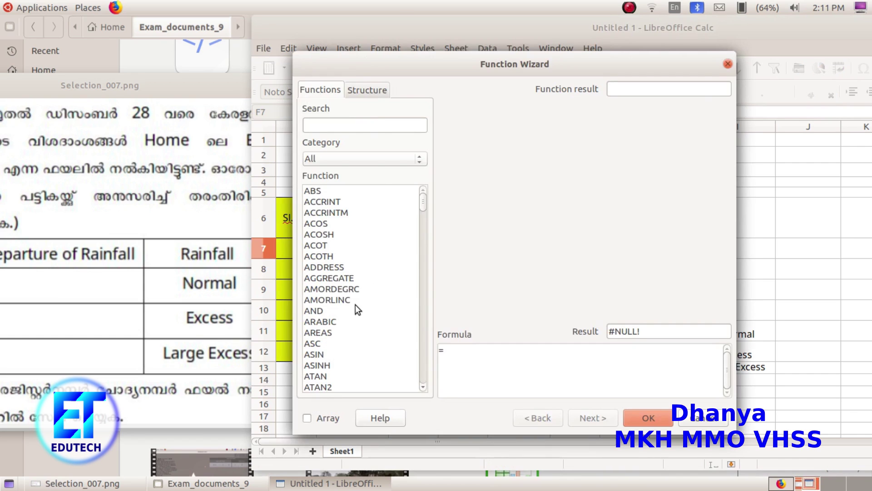
click(322, 323)
text(log)
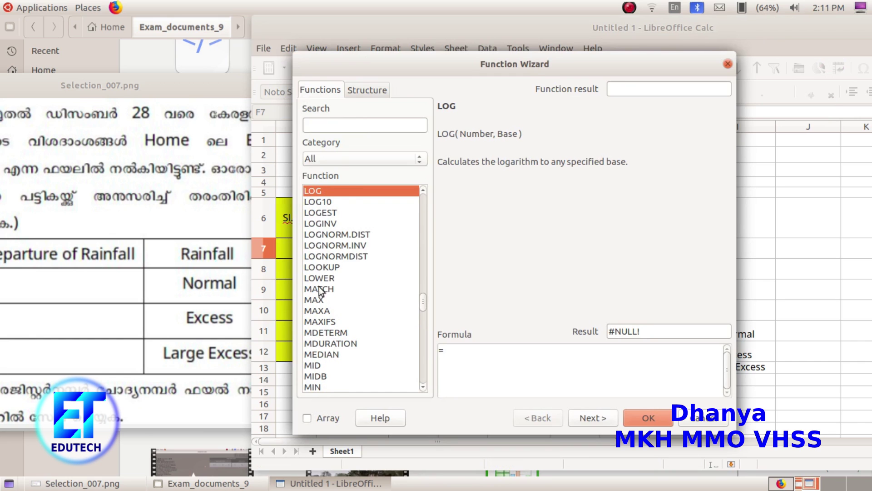
click(329, 269)
double_click(329, 269)
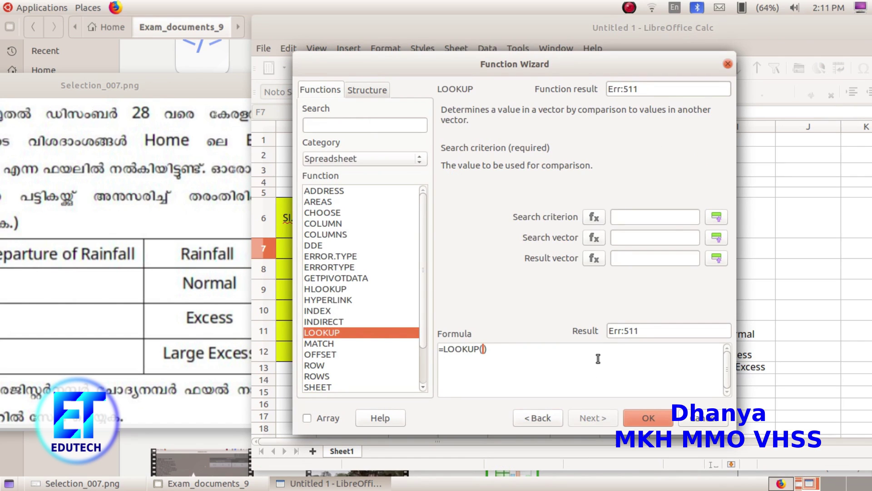
Maximize the Calc window and check the task image's rainfall categories.
double_click(480, 29)
mouse_move(474, 67)
mouse_down()
mouse_move(518, 63)
mouse_move(309, 65)
mouse_move(475, 61)
mouse_up()
click(75, 483)
drag(96, 79, 223, 80)
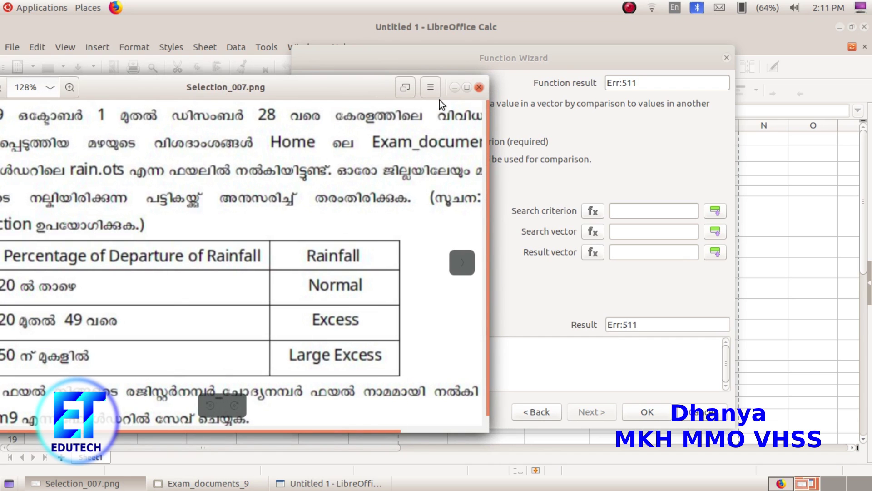
click(455, 87)
Complete the formula as =LOOKUP(E7,a) with E7 as criterion and range a as vector.
drag(470, 64, 581, 63)
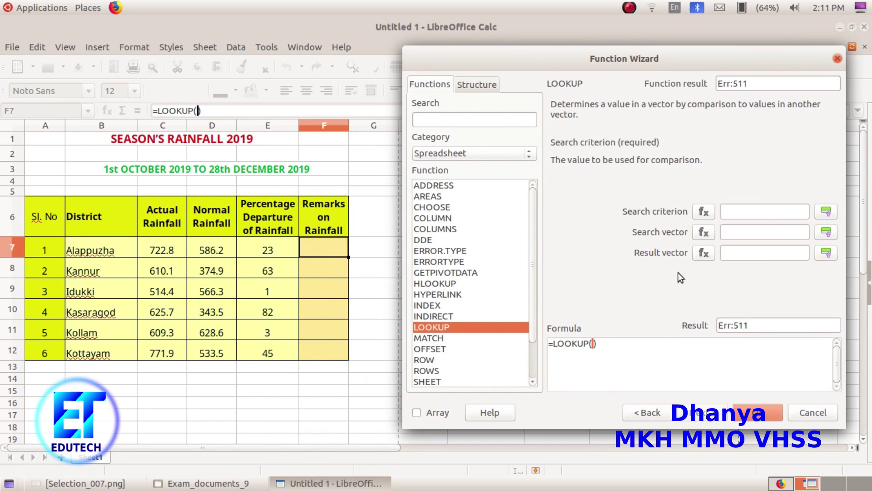
click(275, 250)
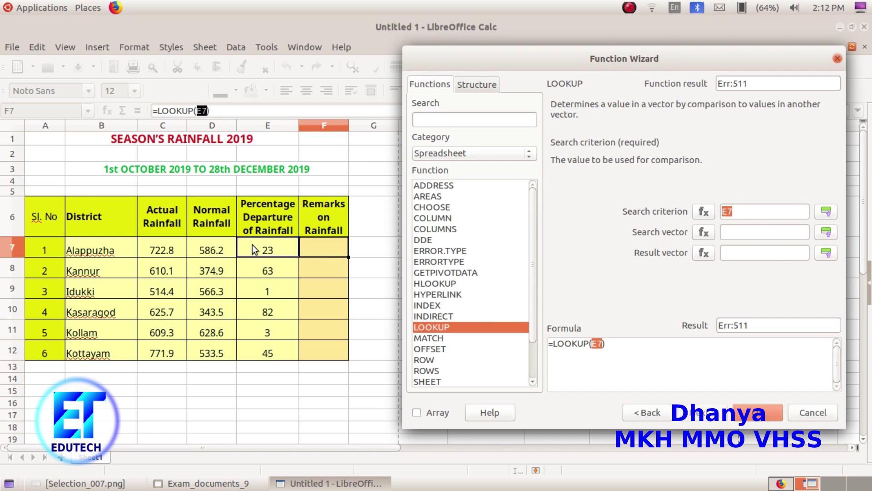
click(735, 233)
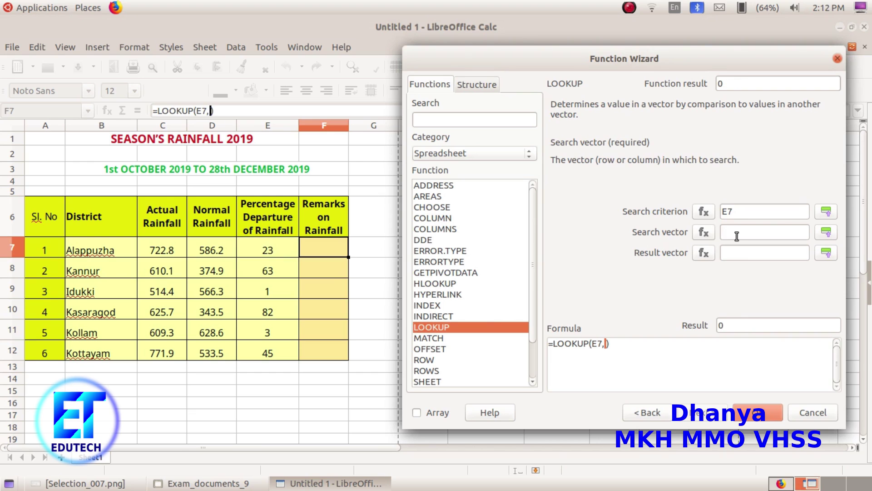
text(a)
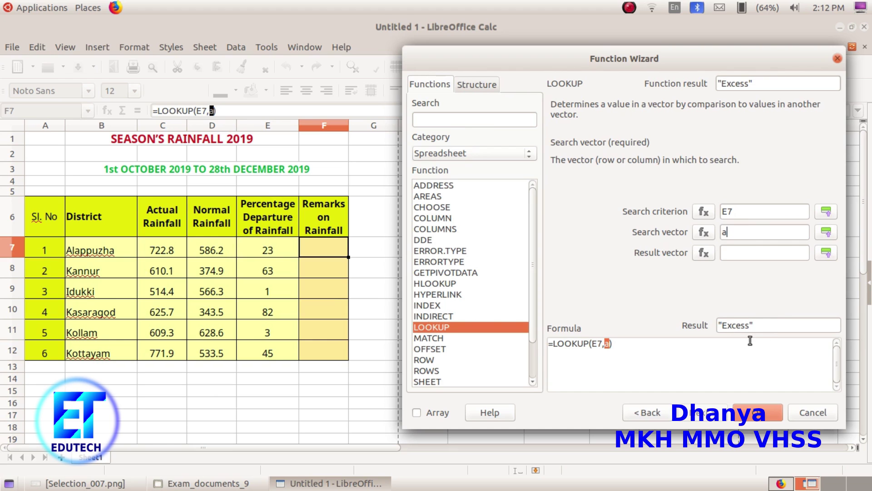
click(758, 417)
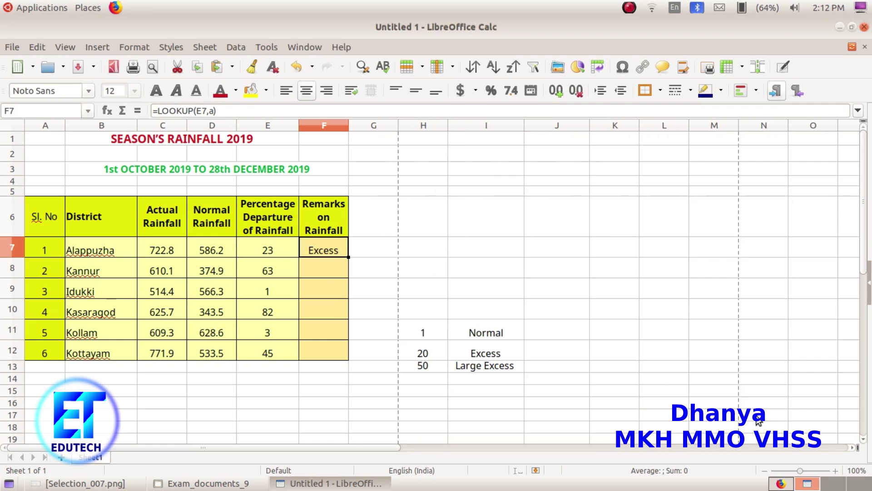
Fill the F7 LOOKUP formula down to F12 and widen column F to fit the remarks.
click(462, 391)
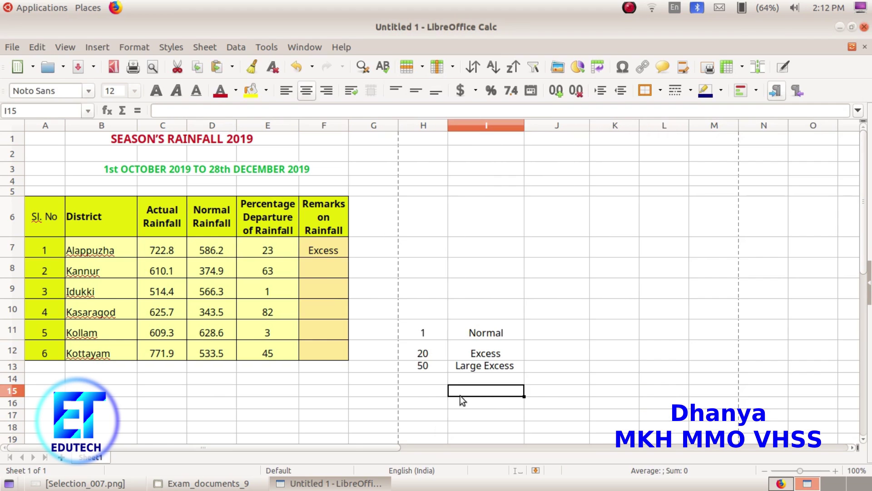
click(333, 250)
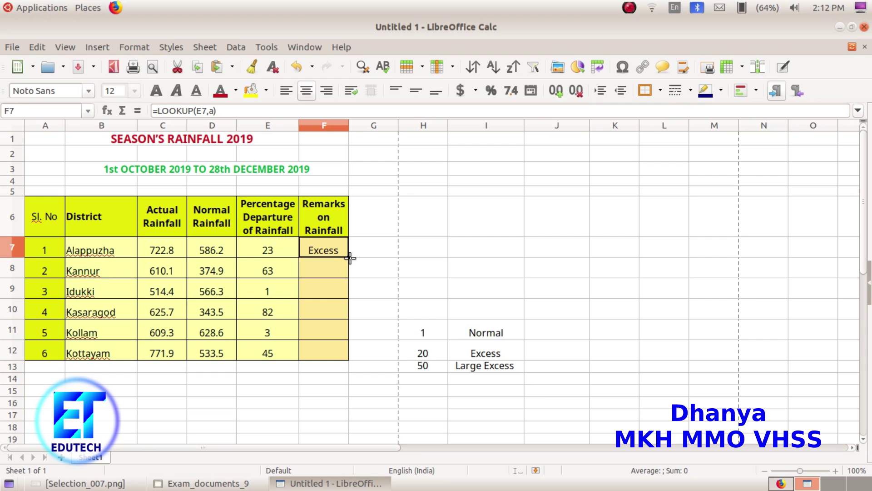
drag(349, 257, 332, 356)
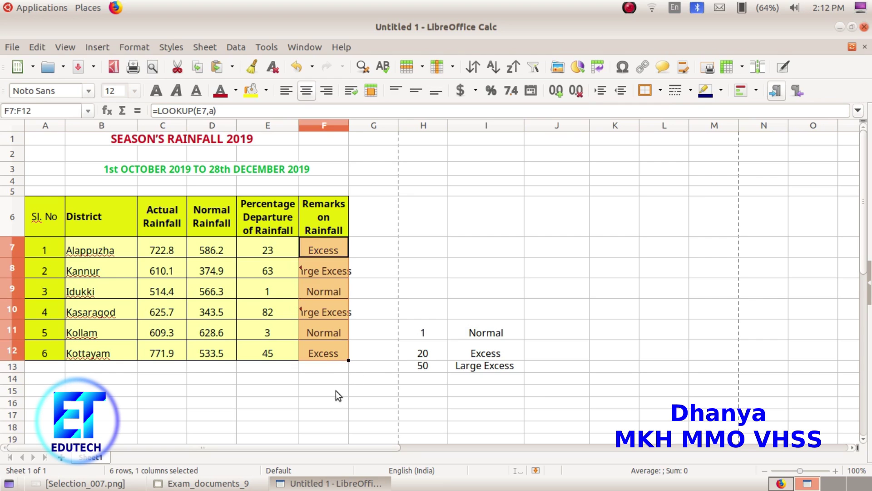
click(336, 391)
drag(350, 125, 371, 127)
click(577, 324)
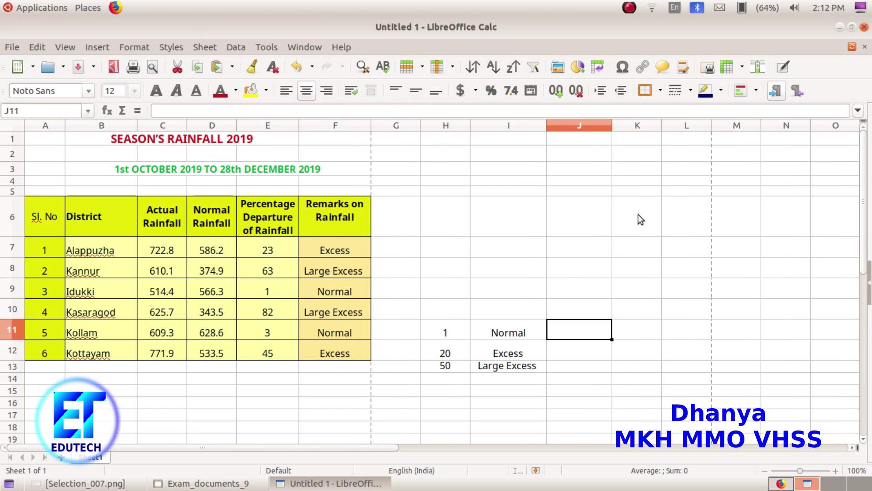
click(136, 484)
Compare the remarks with the task image's categories, then return to Calc's File menu.
drag(238, 97, 333, 89)
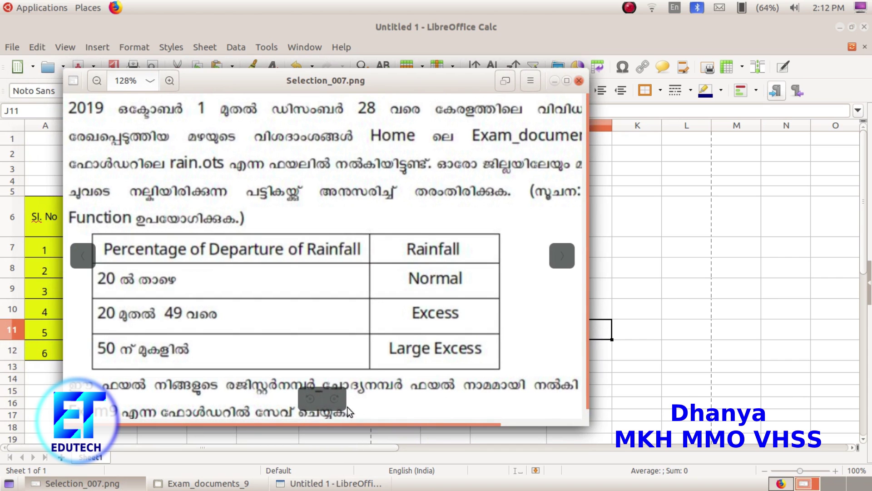
click(329, 484)
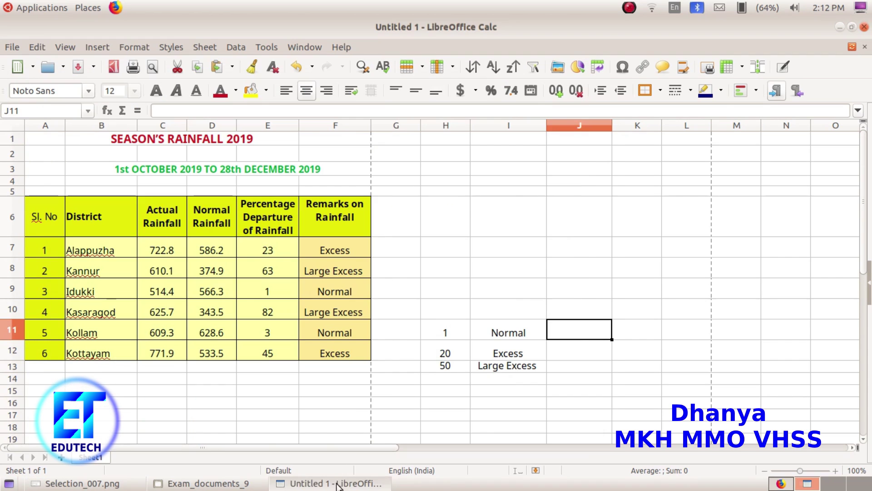
click(14, 47)
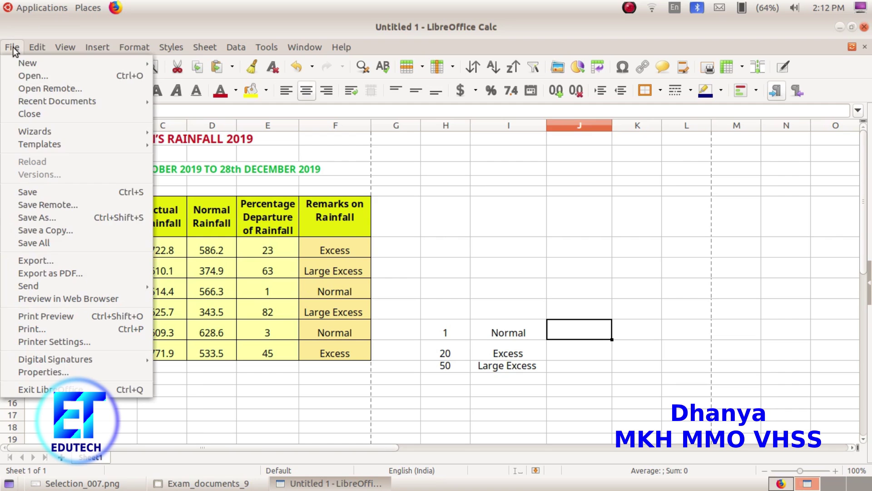
Save As into the Exam9 folder, editing the name from 21_2.ods to 22_2.ods.
click(35, 217)
click(214, 188)
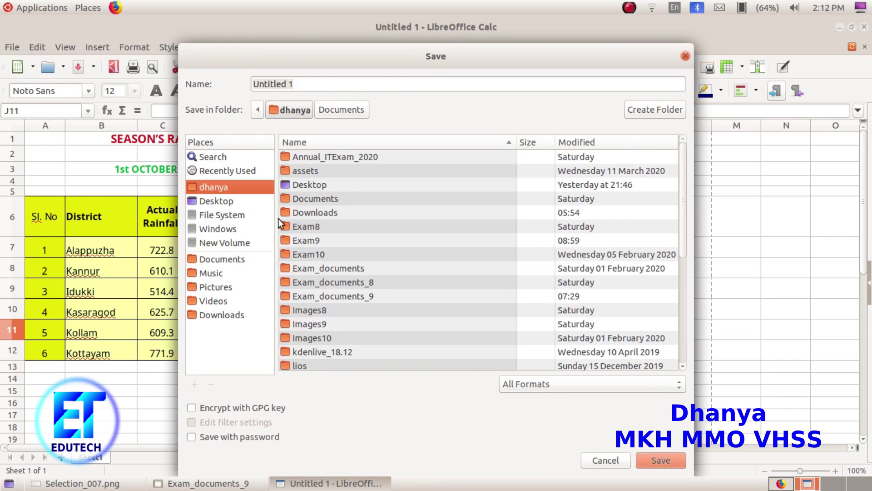
double_click(293, 239)
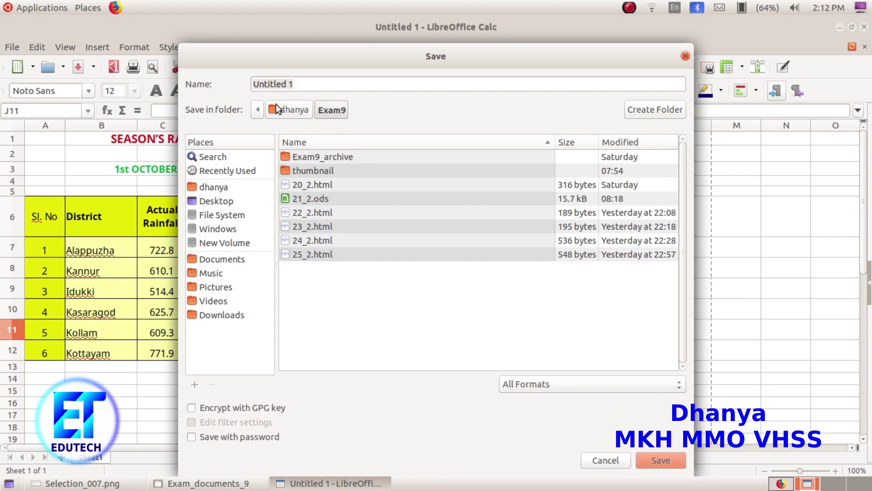
click(295, 83)
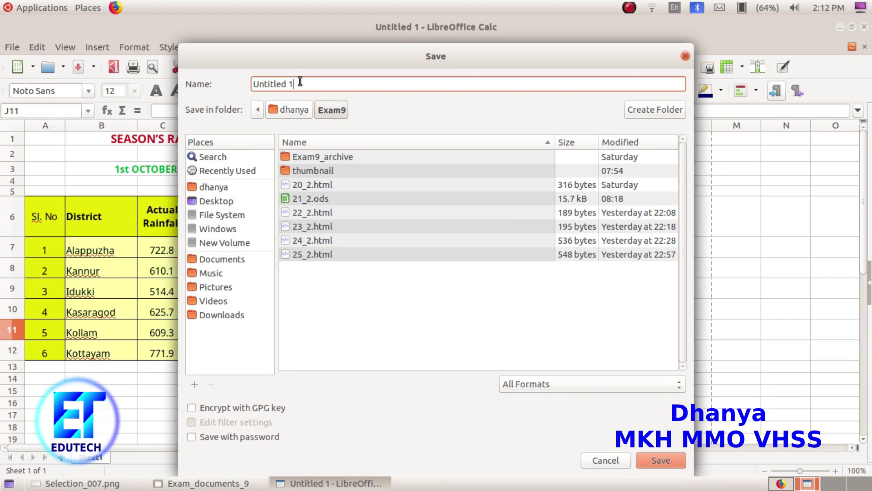
click(299, 201)
click(269, 83)
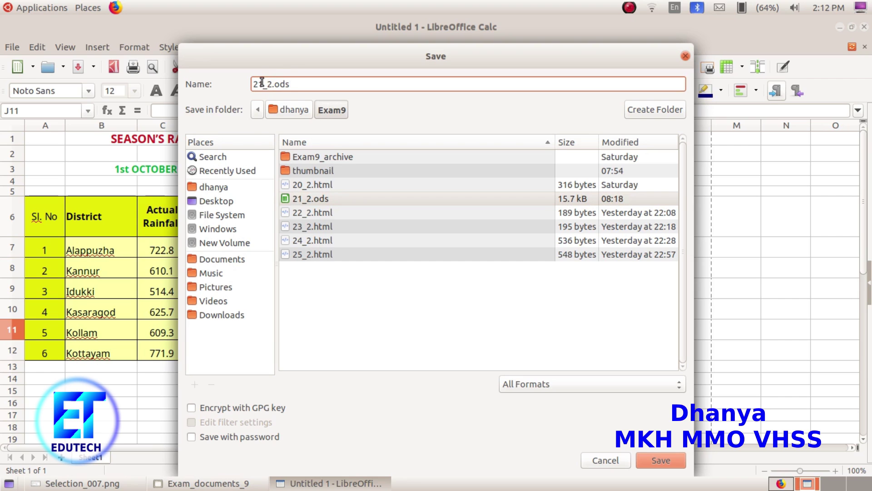
key(BackSpace)
text(0)
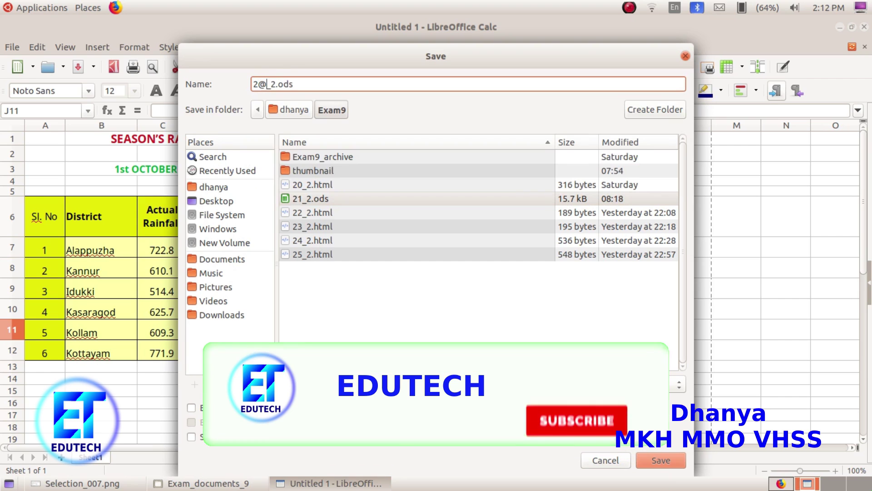
key(BackSpace)
text(2)
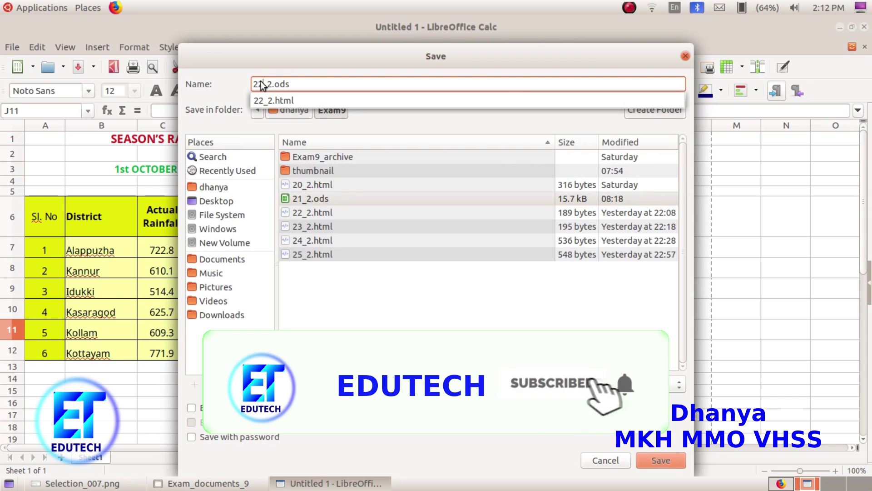